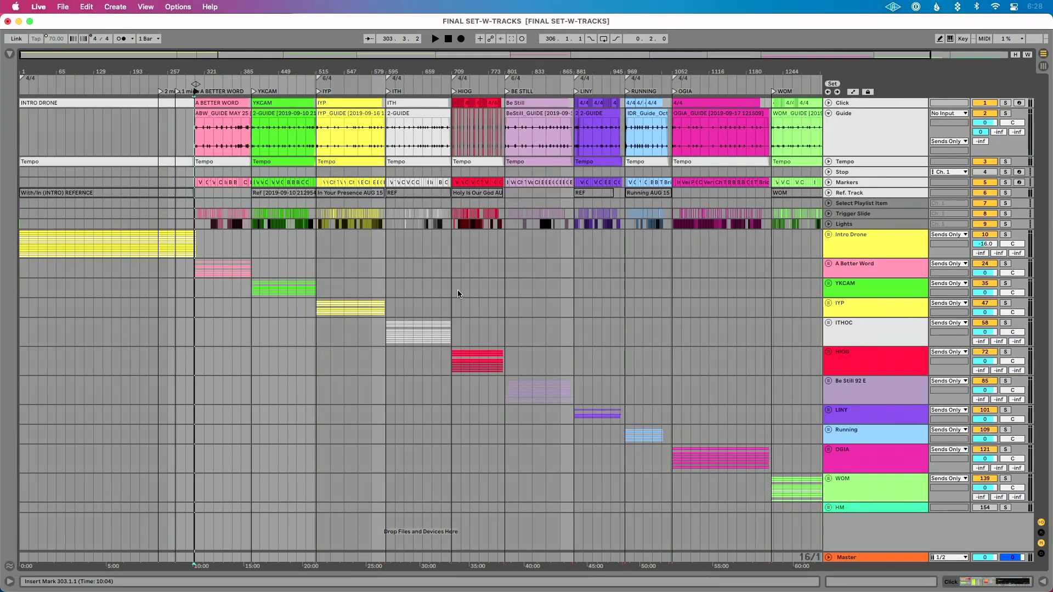
- Jump between the A BETTER WORD and YKCAM locators, zooming in on A BETTER WORD's start
{"action": "left_click", "coordinate": [196, 92]}
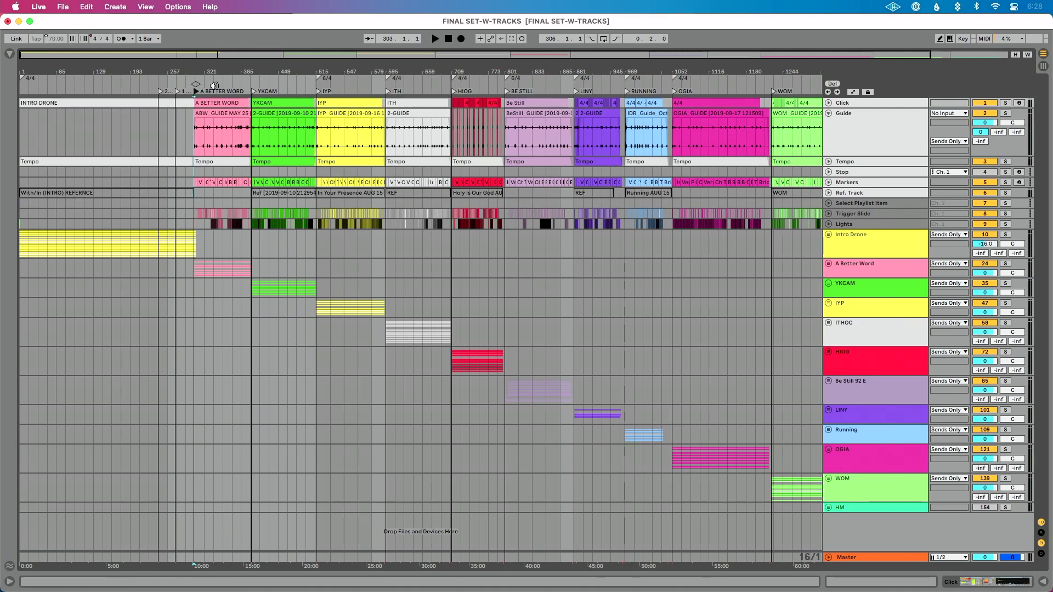
{"action": "left_click", "coordinate": [253, 92]}
{"action": "left_click_drag", "start_coordinate": [206, 73], "coordinate": [290, 98]}
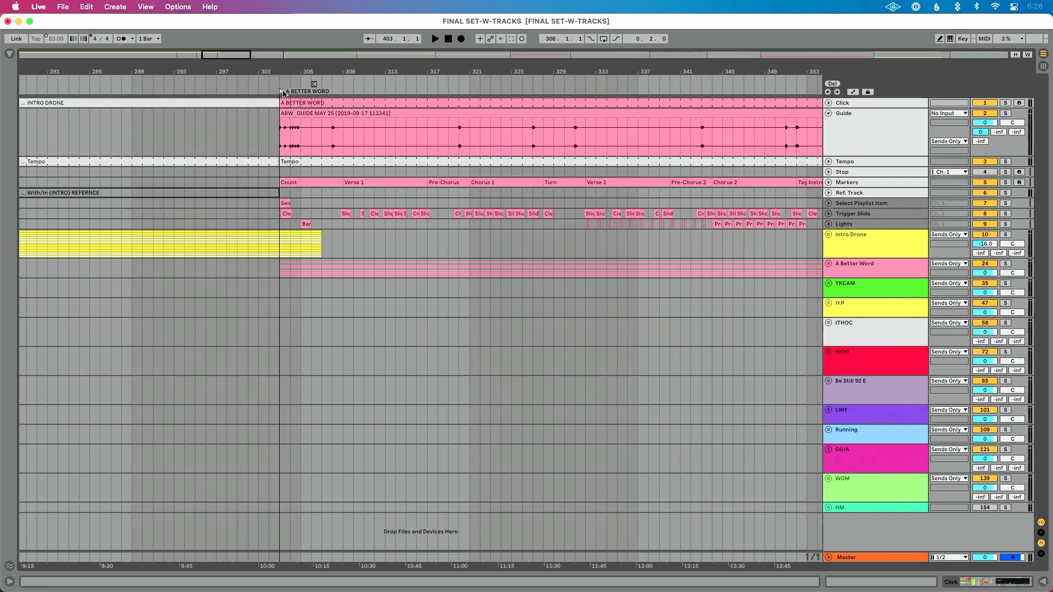
{"action": "left_click", "coordinate": [282, 92]}
- Play from A BETTER WORD, jump to YKCAM mid-playback, stop, then return to A BETTER WORD
{"action": "key", "text": "space"}
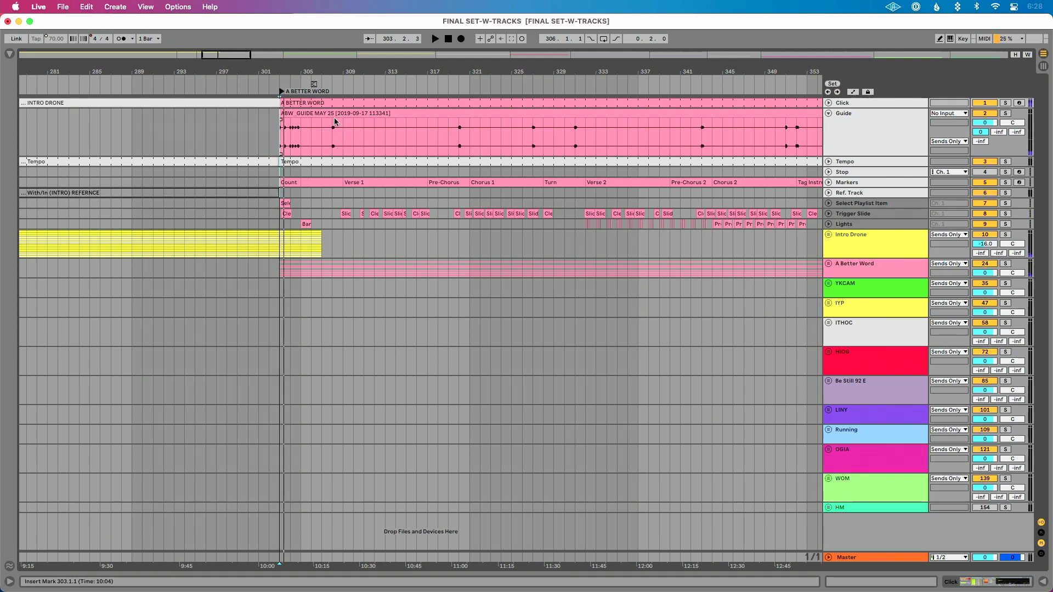
{"action": "scroll", "coordinate": [334, 120], "scroll_direction": "right", "scroll_amount": 15}
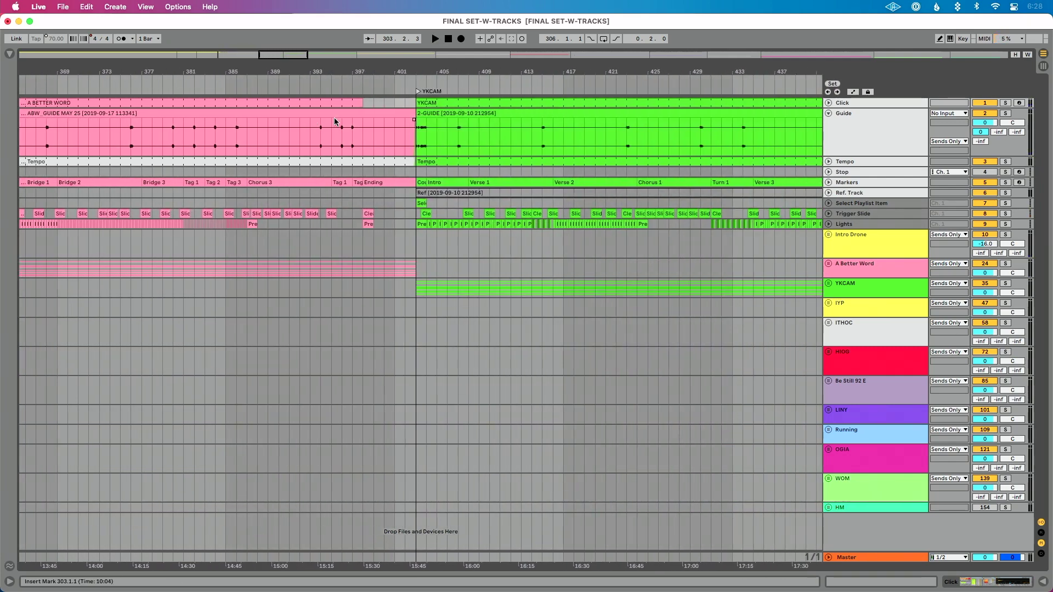
{"action": "left_click", "coordinate": [418, 92]}
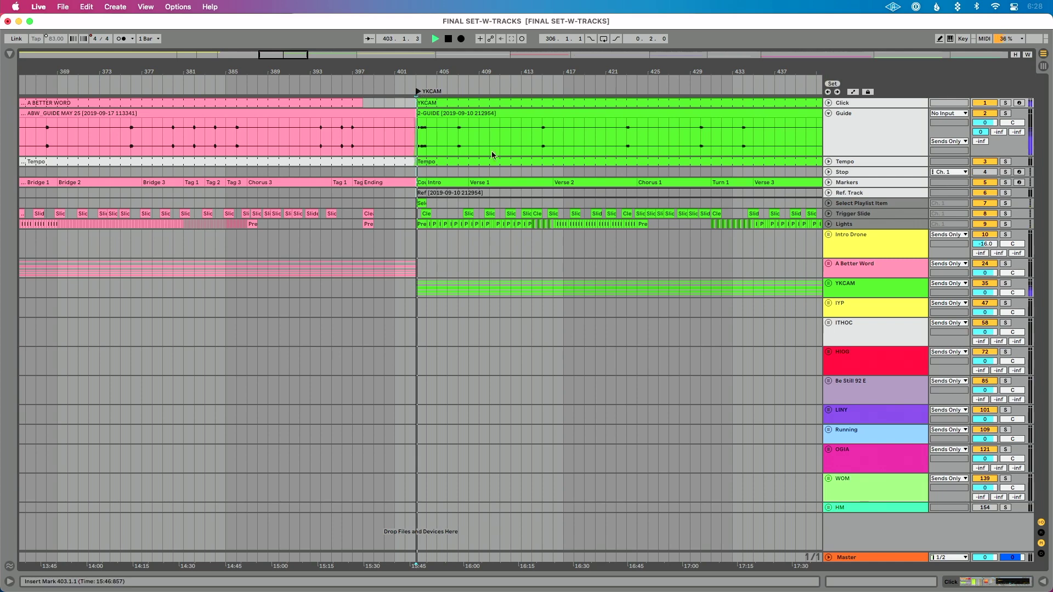
{"action": "key", "text": "space"}
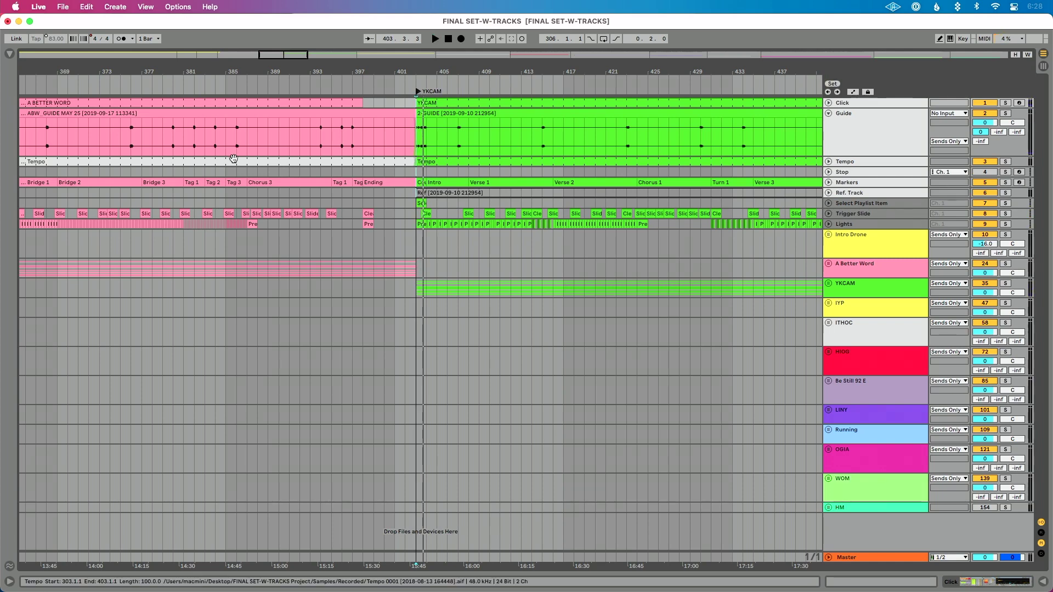
{"action": "scroll", "coordinate": [233, 158], "scroll_direction": "left", "scroll_amount": 15}
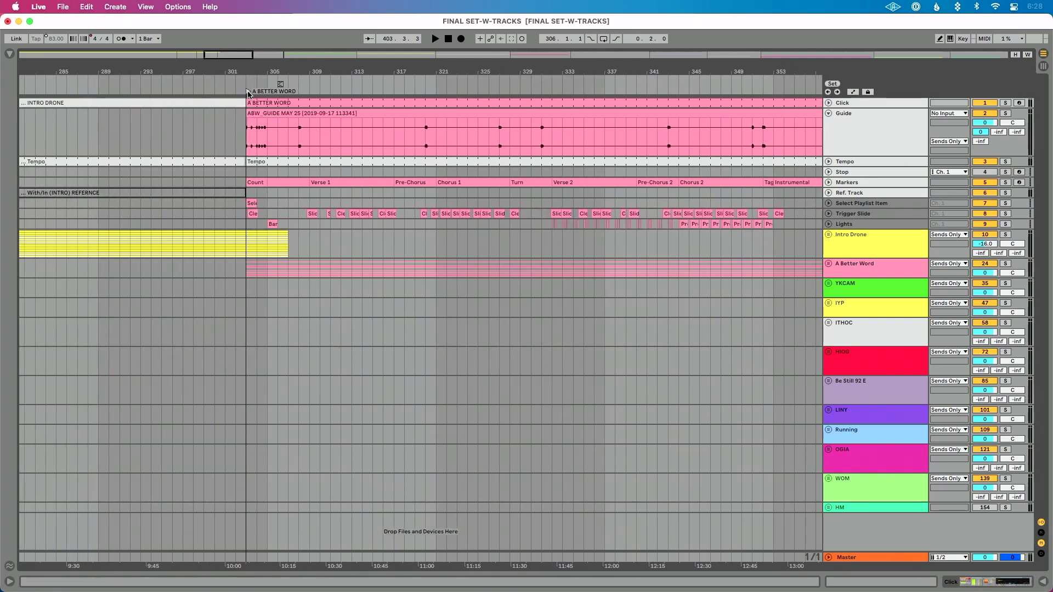
{"action": "left_click", "coordinate": [249, 91]}
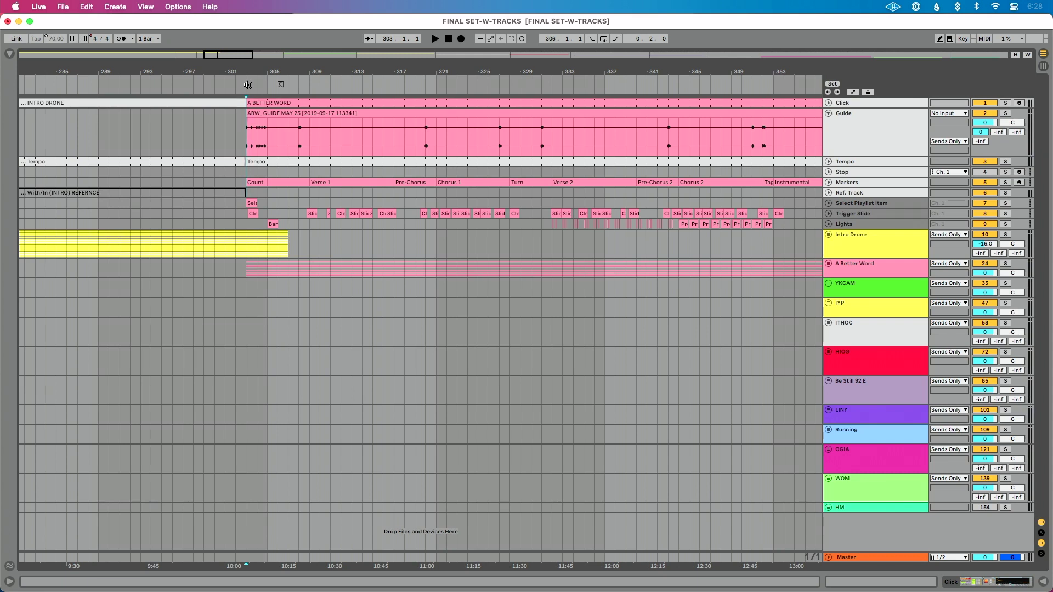
- Add a locator at bar 303 and name it A BETTER WORD
{"action": "right_click", "coordinate": [247, 85]}
{"action": "left_click", "coordinate": [265, 111]}
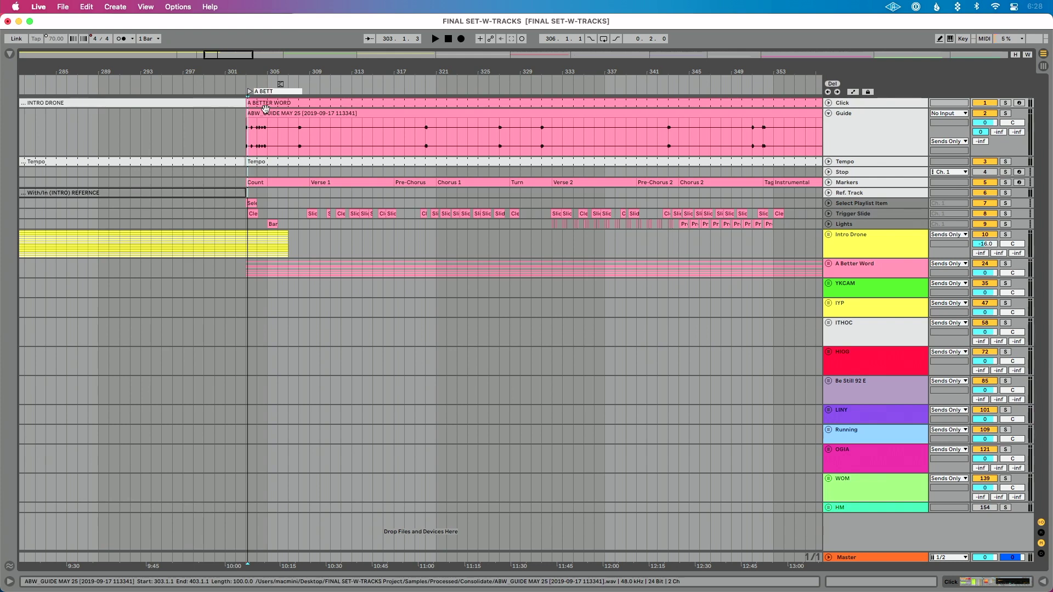
{"action": "type", "text": "R WORD"}
{"action": "key", "text": "Return"}
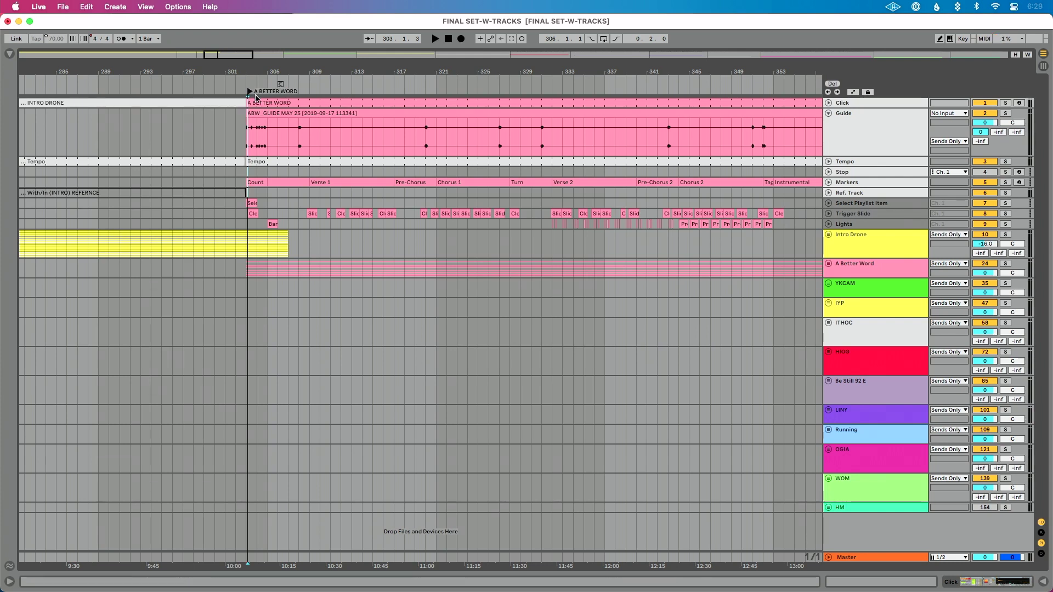
- Put the song position at the A BETTER WORD locator and fit the whole set in view
{"action": "left_click_drag", "start_coordinate": [248, 68], "coordinate": [247, 82]}
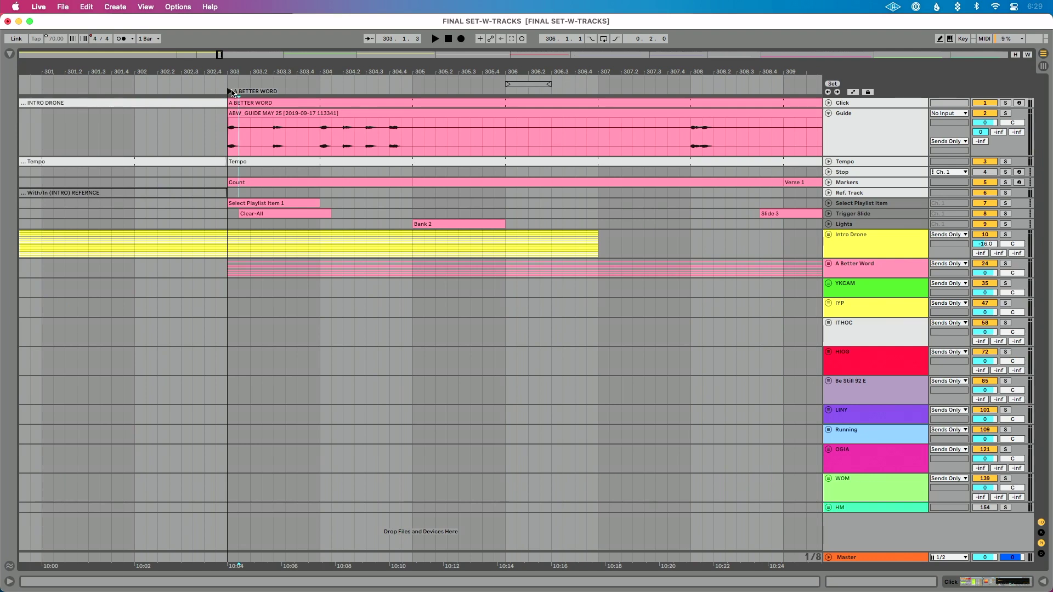
{"action": "left_click_drag", "start_coordinate": [240, 71], "coordinate": [240, 67]}
{"action": "key", "text": "minus"}
{"action": "key", "text": "minus"}
{"action": "key", "text": "minus"}
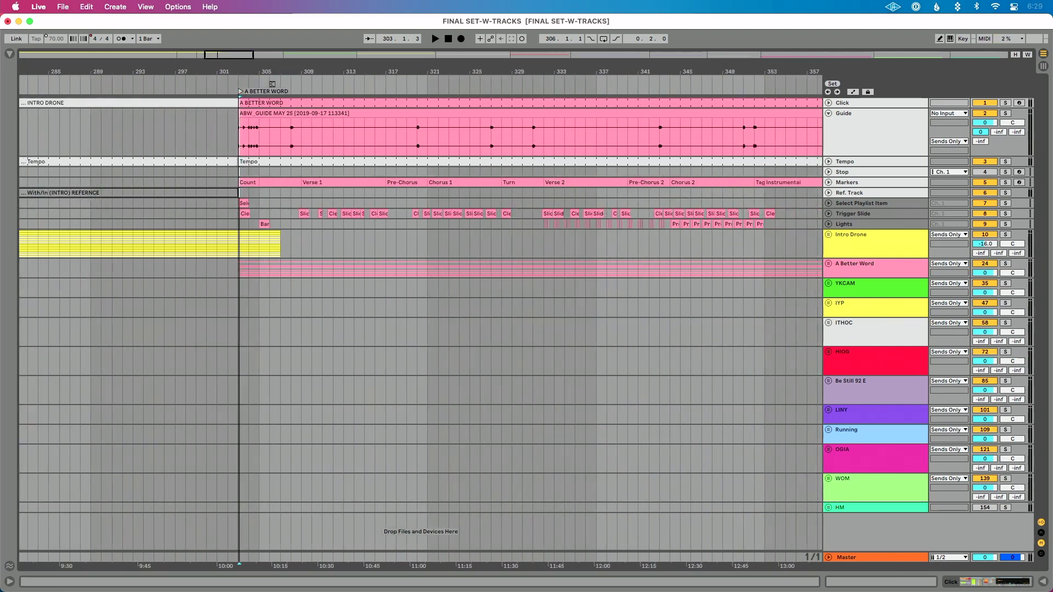
{"action": "left_click", "coordinate": [240, 92]}
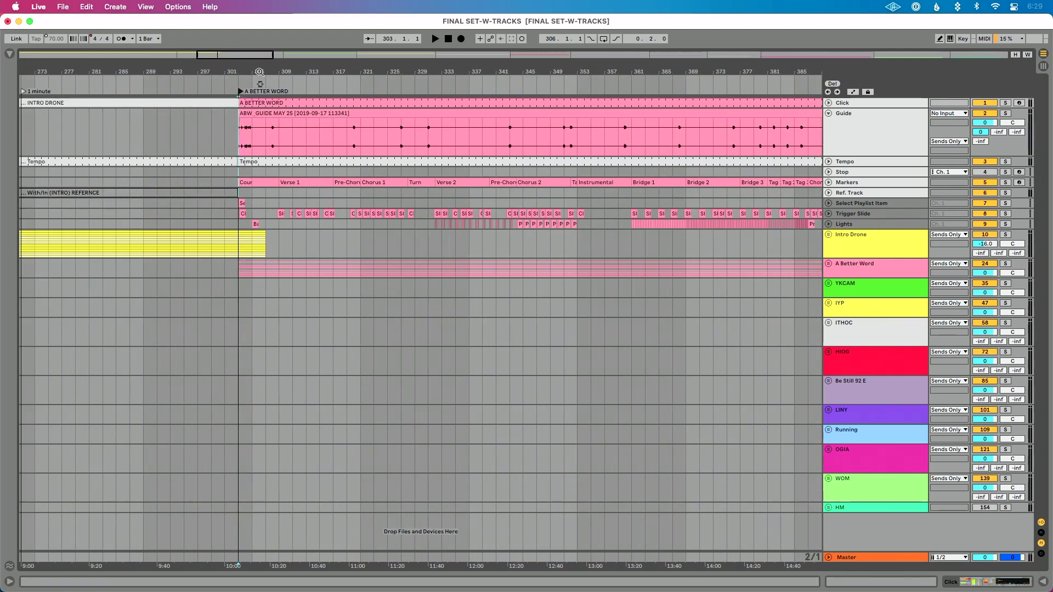
{"action": "key", "text": "w"}
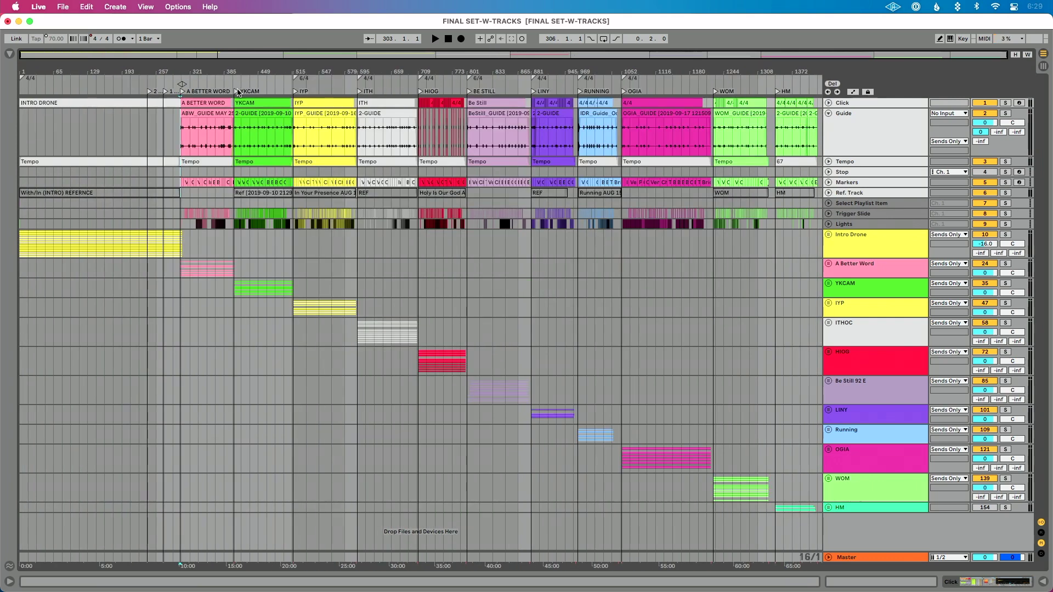
- Start playback from the IYP locator, then jump to HIOG around bar 709
{"action": "left_click", "coordinate": [296, 92]}
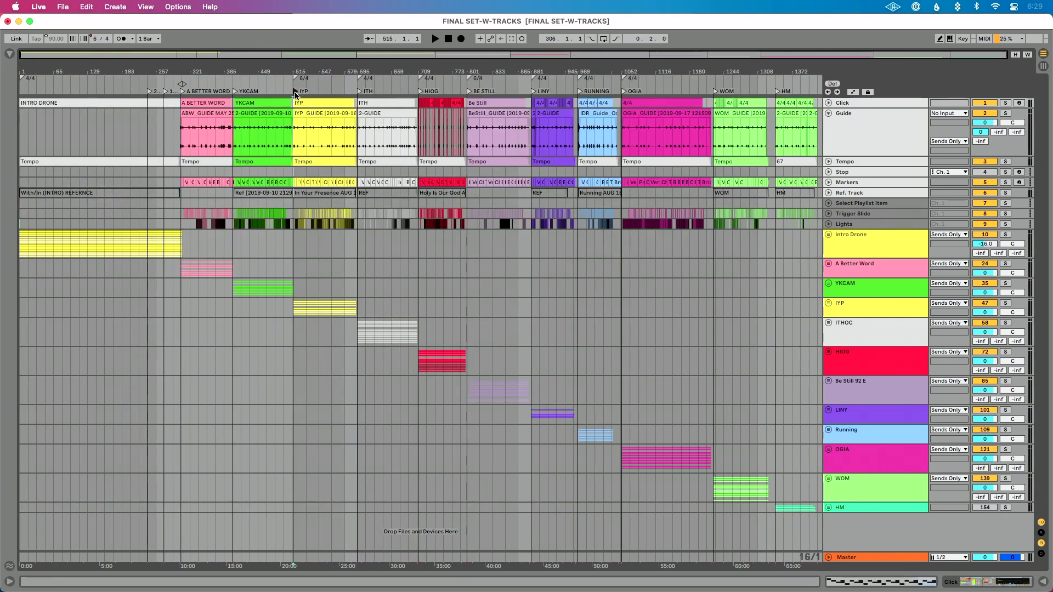
{"action": "key", "text": "space"}
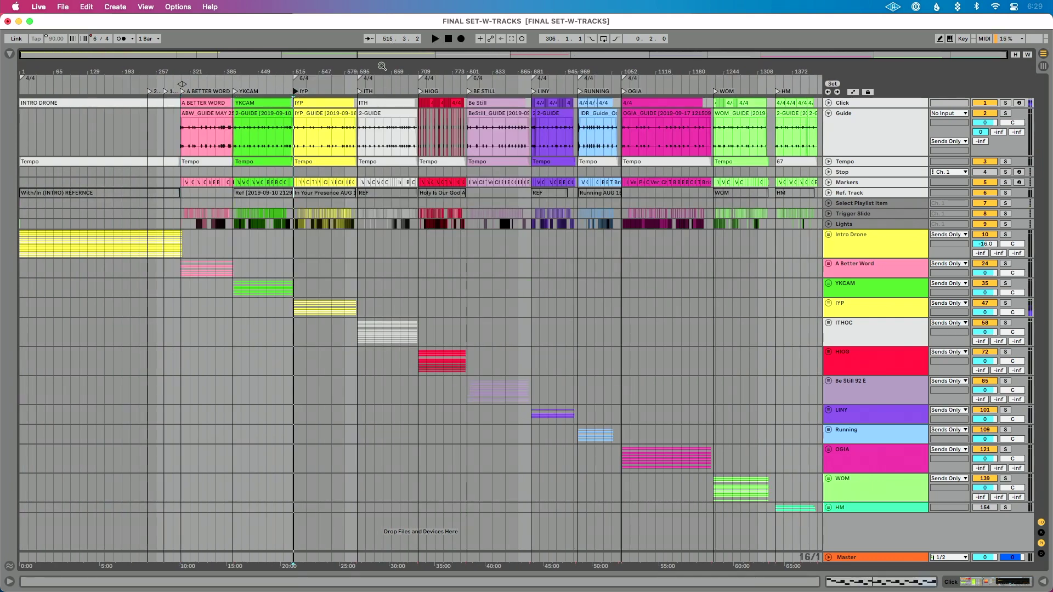
{"action": "left_click", "coordinate": [420, 91]}
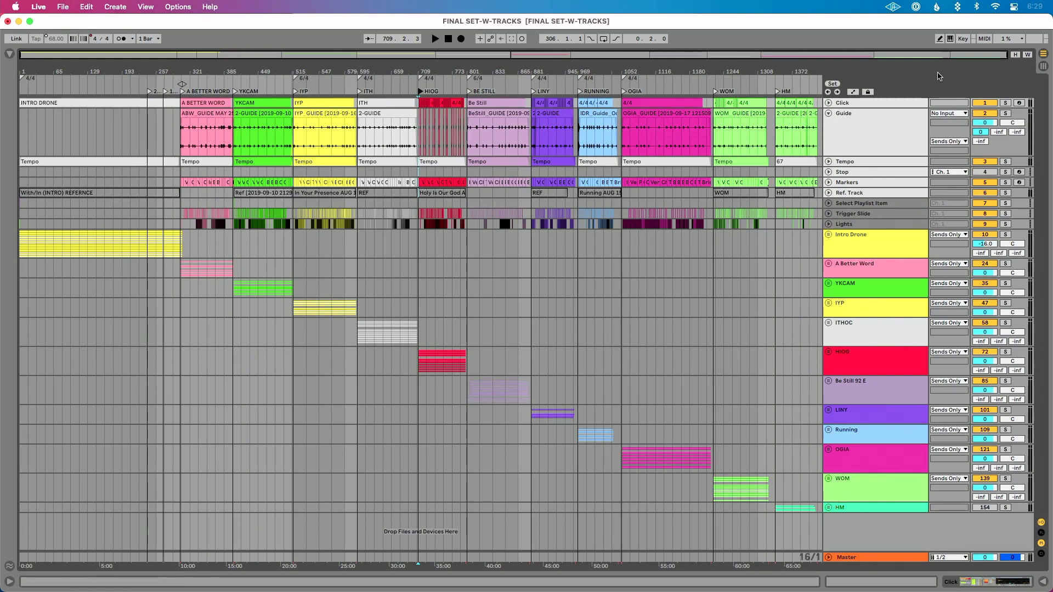
- In Key Map mode, assign computer key 1 to the A BETTER WORD locator
{"action": "left_click", "coordinate": [963, 39]}
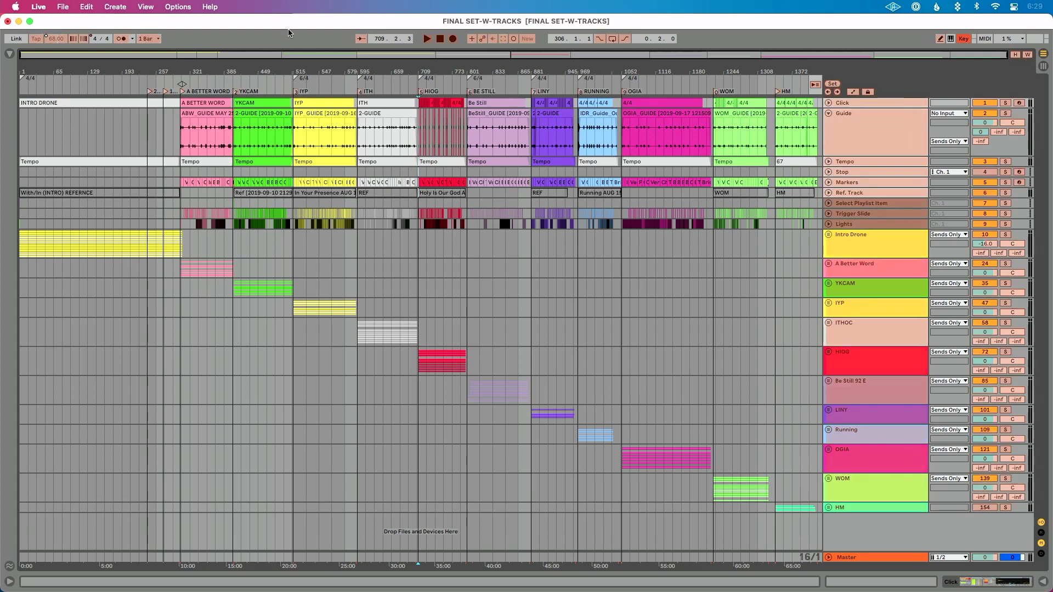
{"action": "left_click_drag", "start_coordinate": [179, 67], "coordinate": [179, 66]}
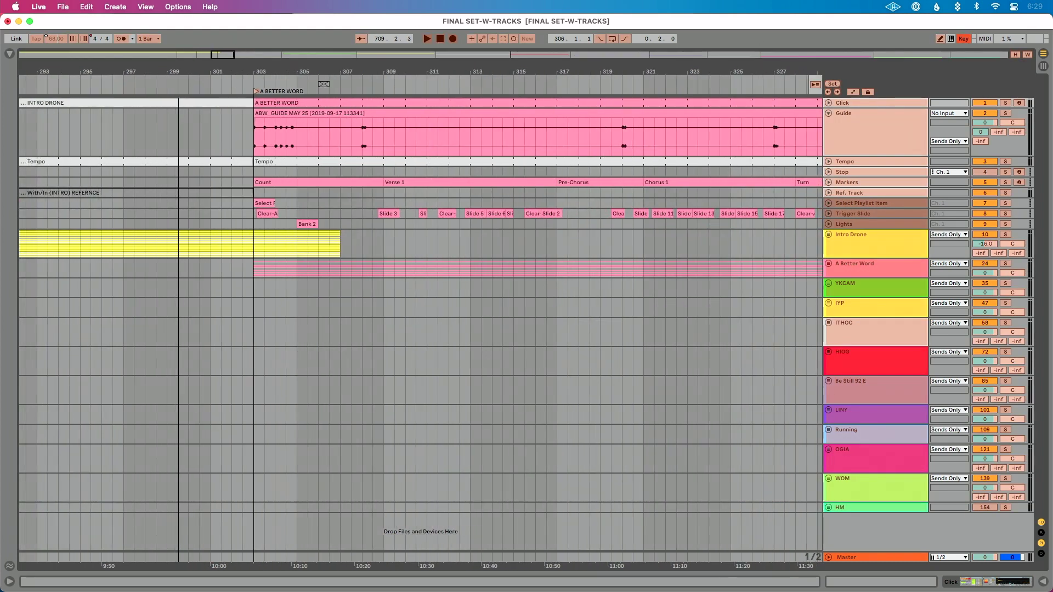
{"action": "left_click", "coordinate": [257, 93]}
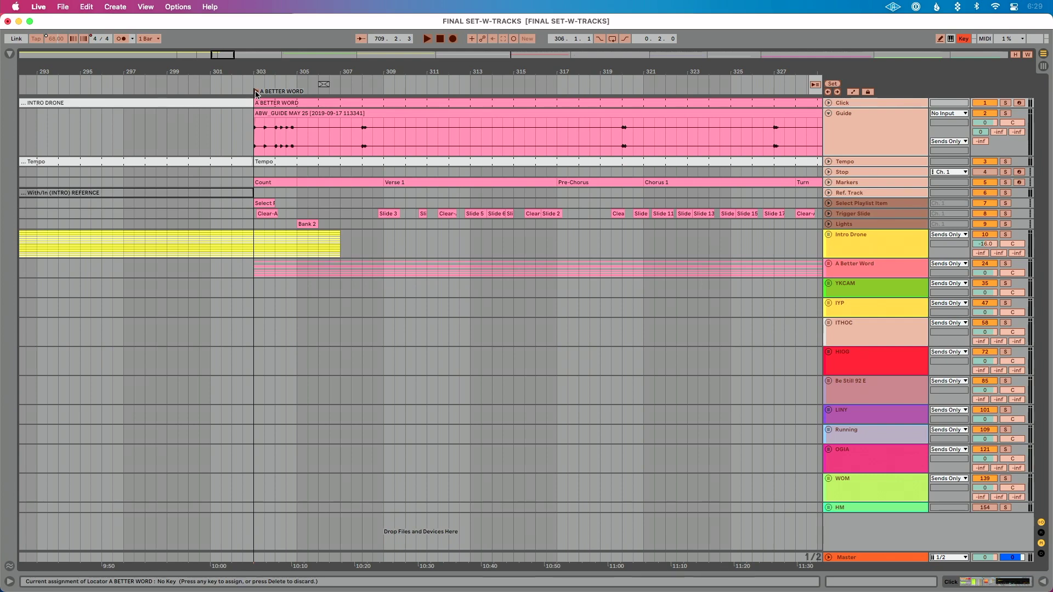
{"action": "key", "text": "1"}
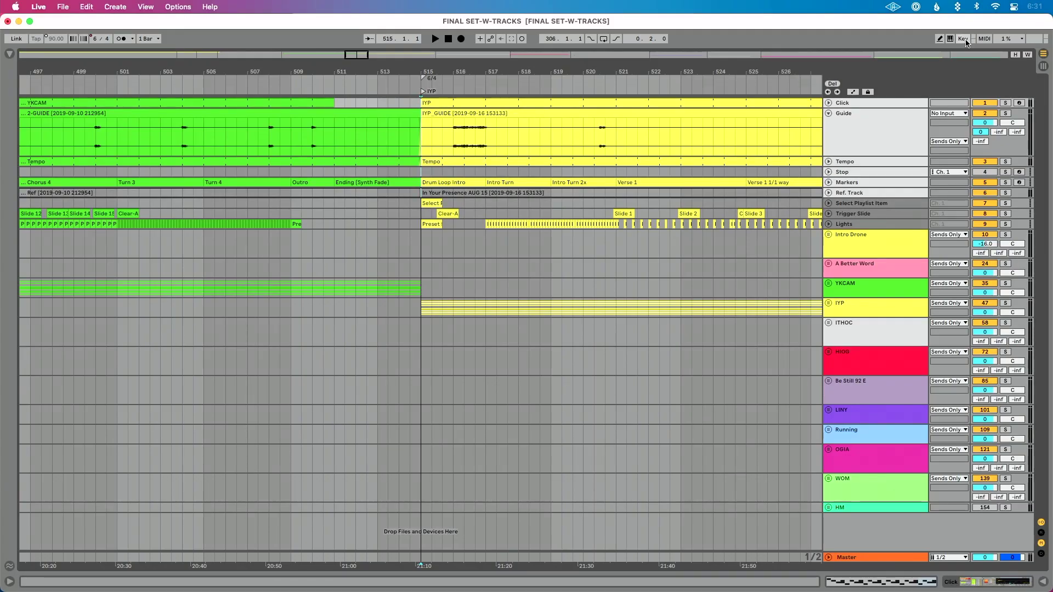
{"action": "key", "text": "super+comma"}
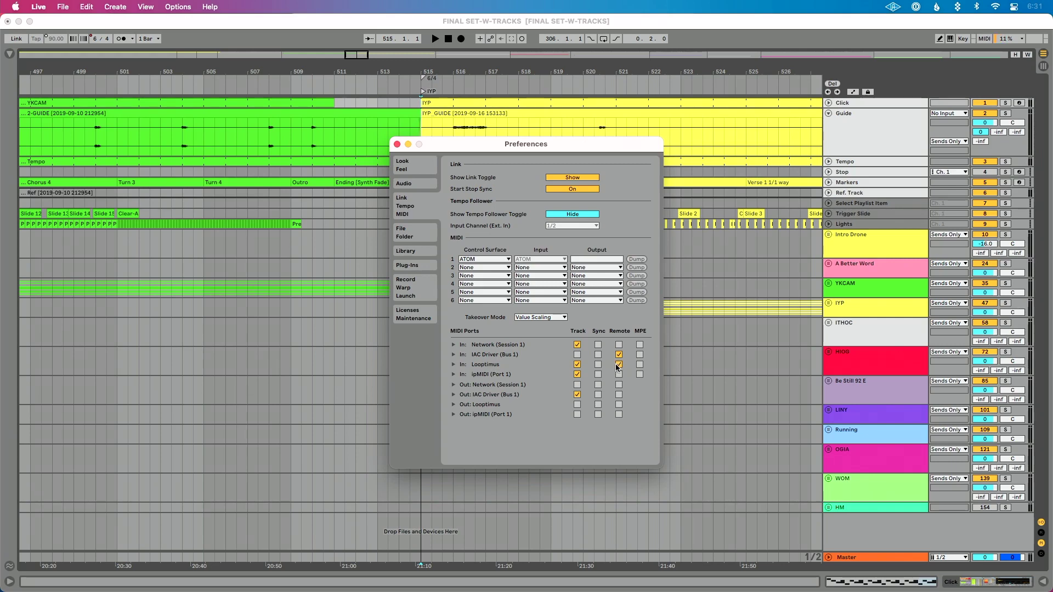
{"action": "key", "text": "super+w"}
{"action": "scroll", "coordinate": [616, 367], "scroll_direction": "left", "scroll_amount": 5}
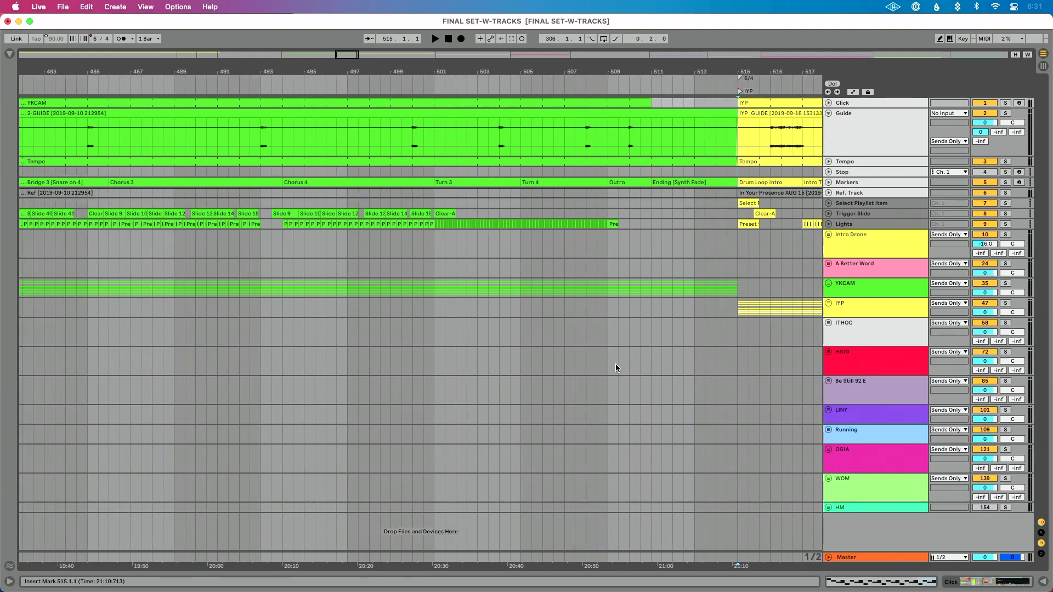
{"action": "scroll", "coordinate": [615, 364], "scroll_direction": "left", "scroll_amount": 10}
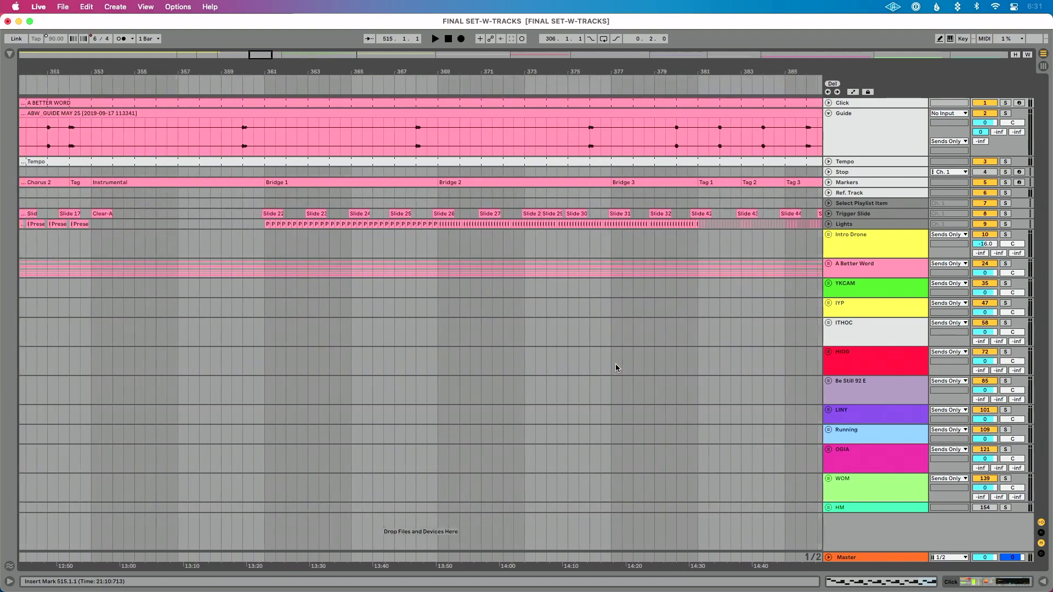
- Switch on MIDI Map mode
{"action": "scroll", "coordinate": [615, 363], "scroll_direction": "left", "scroll_amount": 6}
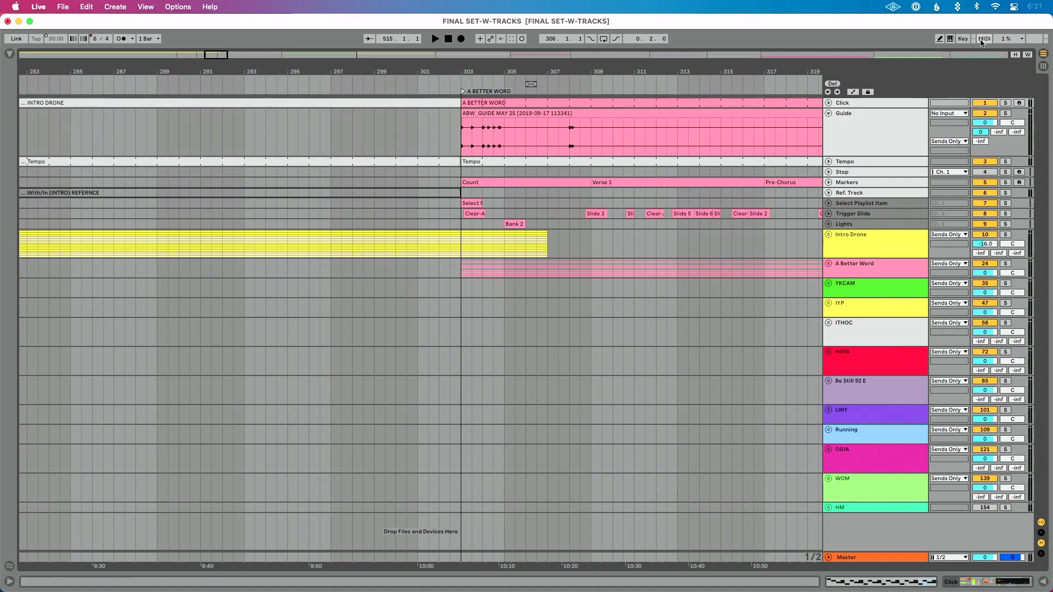
{"action": "left_click", "coordinate": [984, 39]}
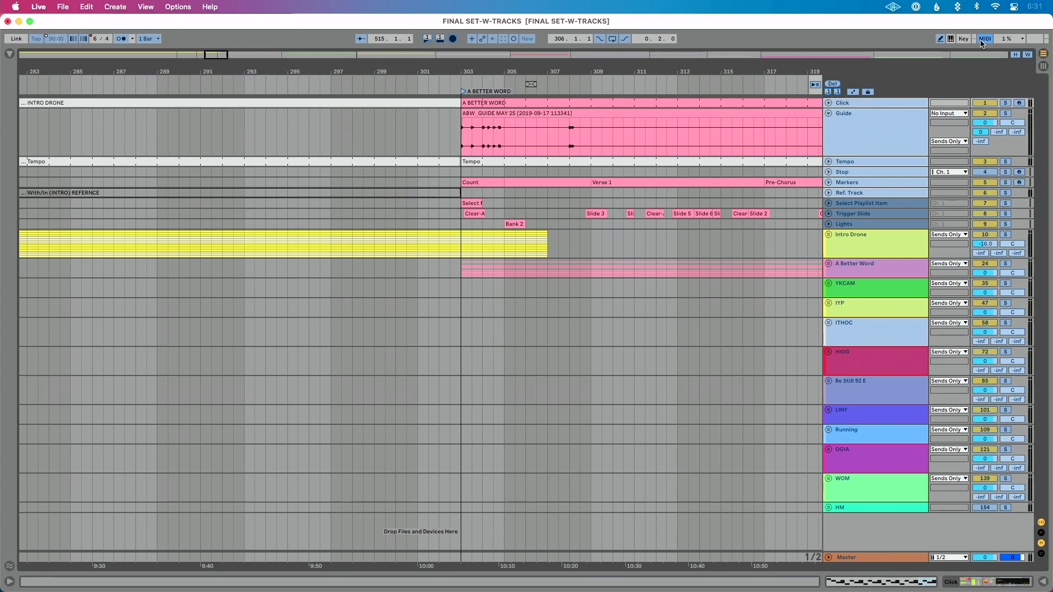
{"action": "left_click", "coordinate": [984, 39]}
{"action": "left_click", "coordinate": [984, 39]}
- Map the A BETTER WORD, YKCAM and IYP locators to controller pads, then exit MIDI Map
{"action": "left_click", "coordinate": [464, 92]}
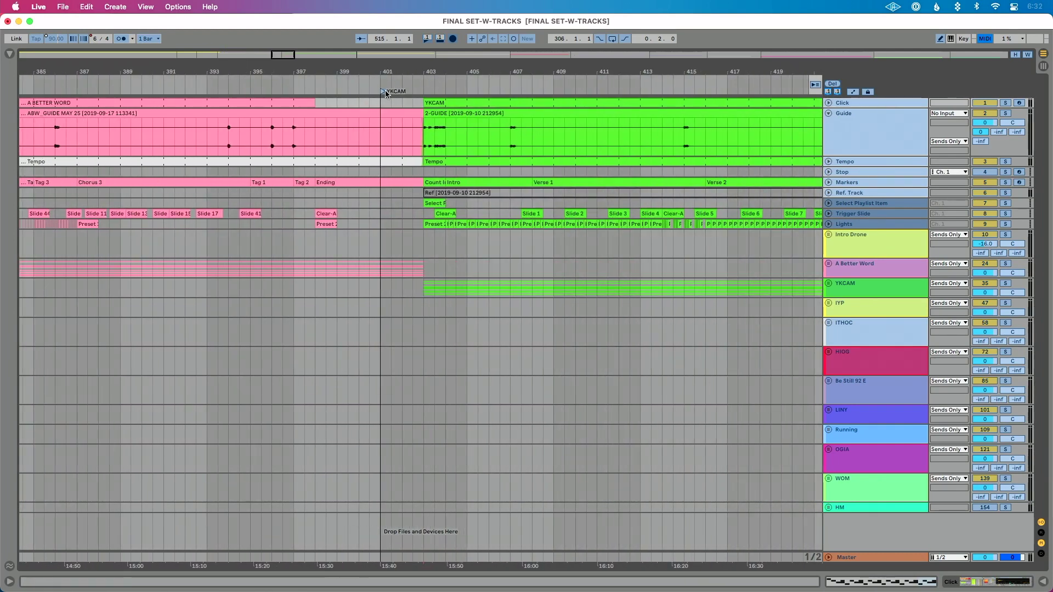
{"action": "left_click", "coordinate": [383, 92]}
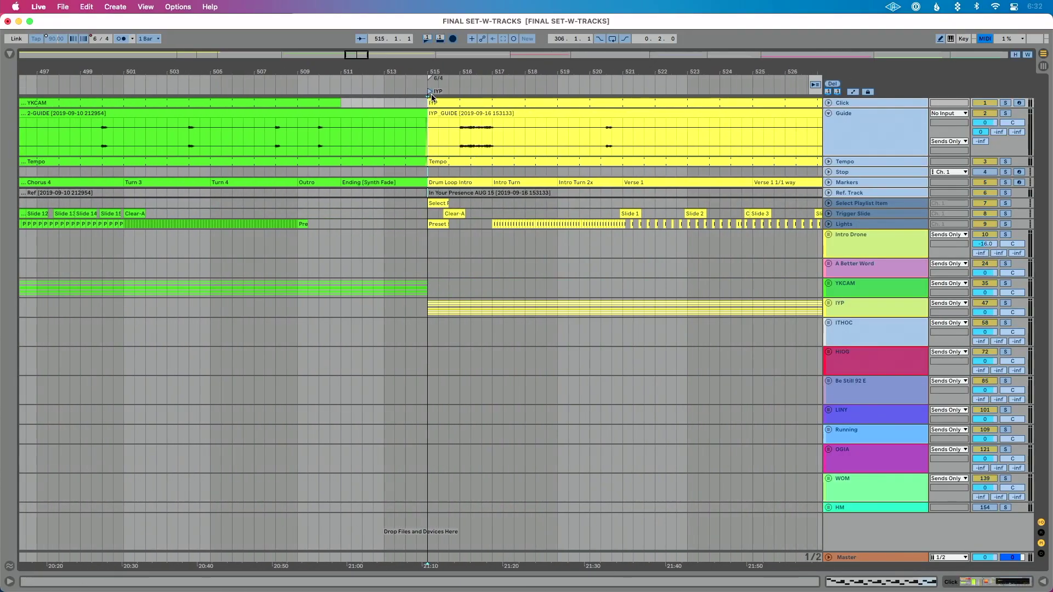
{"action": "left_click", "coordinate": [431, 94]}
{"action": "key", "text": "super+m"}
- Fit the whole set in view and map the Play button to channel 10, note C1
{"action": "key", "text": "w"}
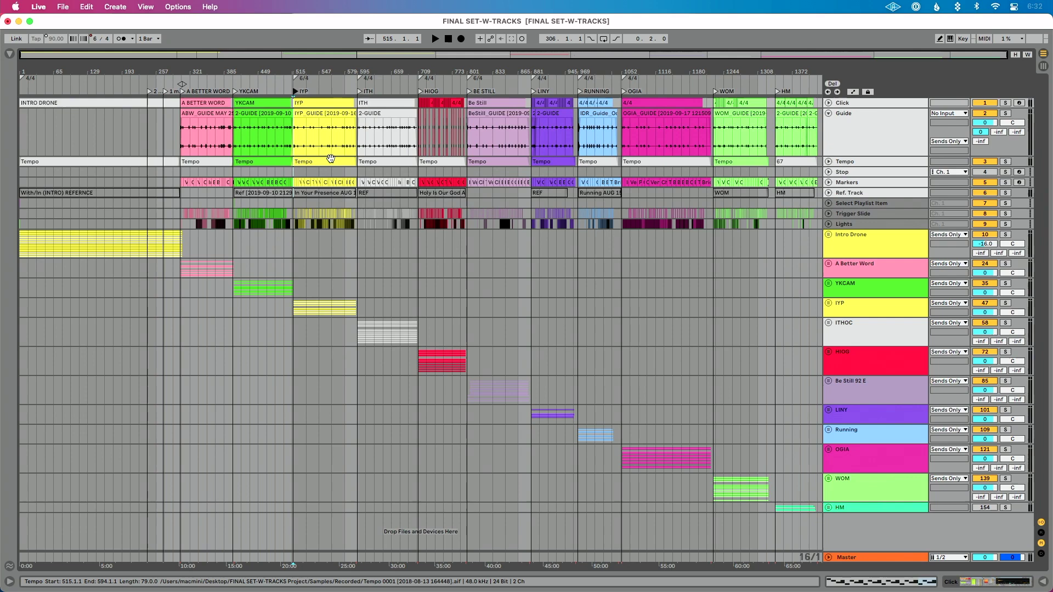
{"action": "key", "text": "super+m"}
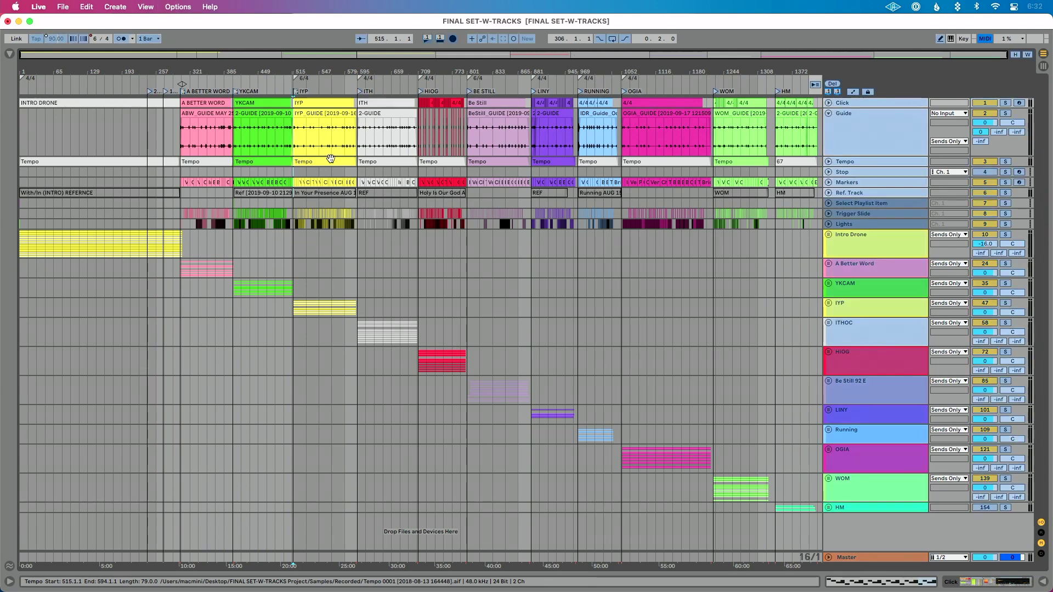
{"action": "left_click", "coordinate": [428, 39]}
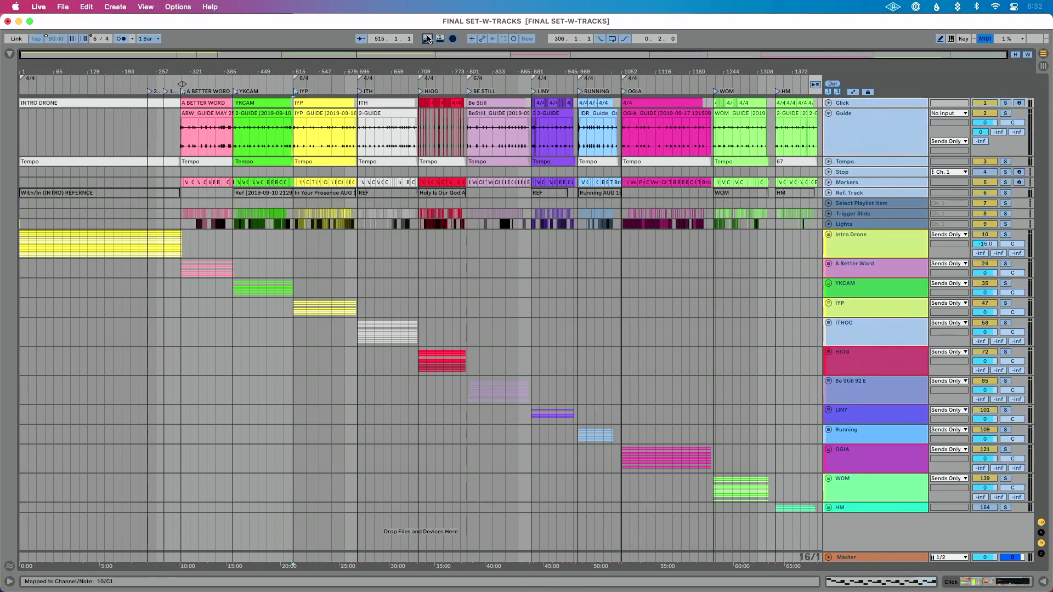
{"action": "left_click", "coordinate": [428, 39]}
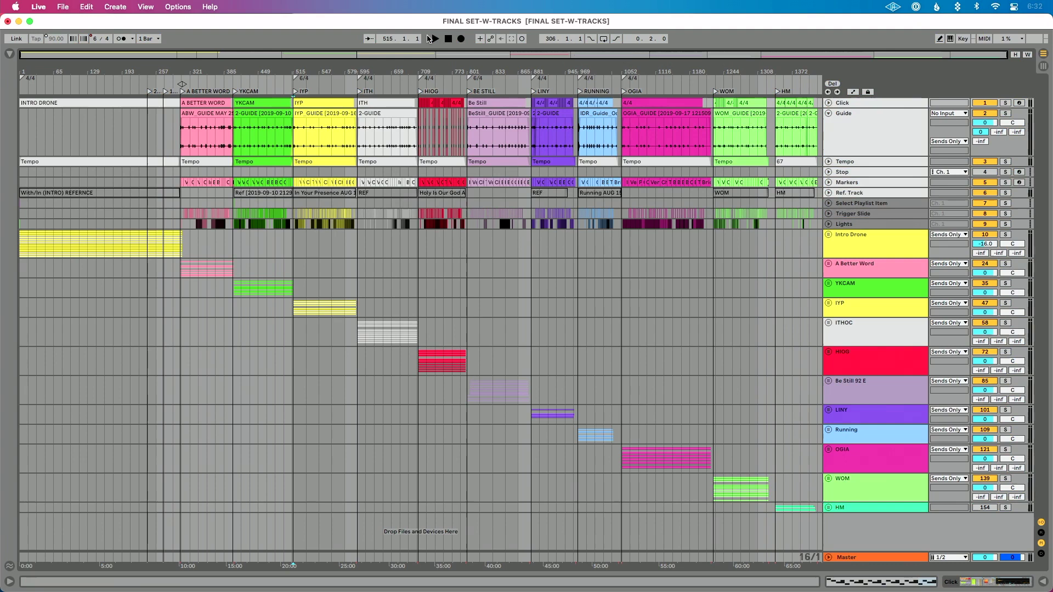
- Jump to the YKCAM start at bar 401 and play from there
{"action": "left_click", "coordinate": [432, 39]}
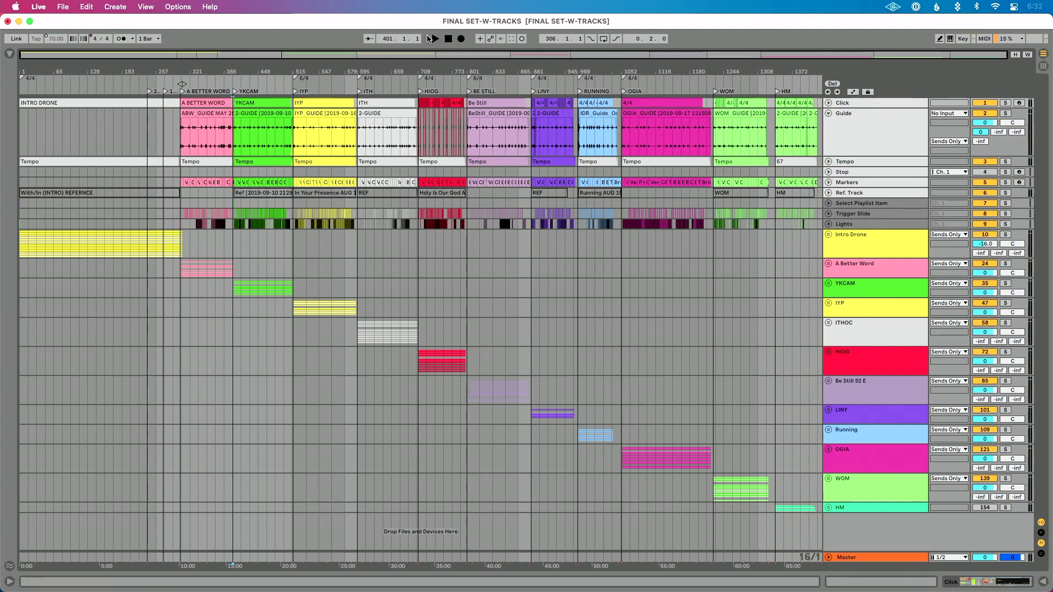
{"action": "left_click", "coordinate": [433, 39]}
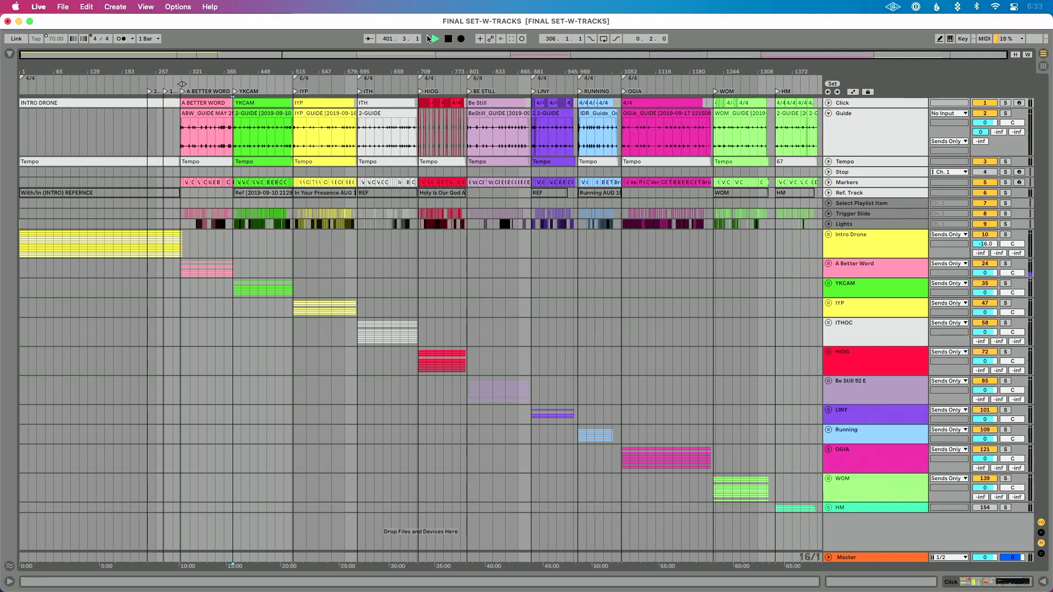